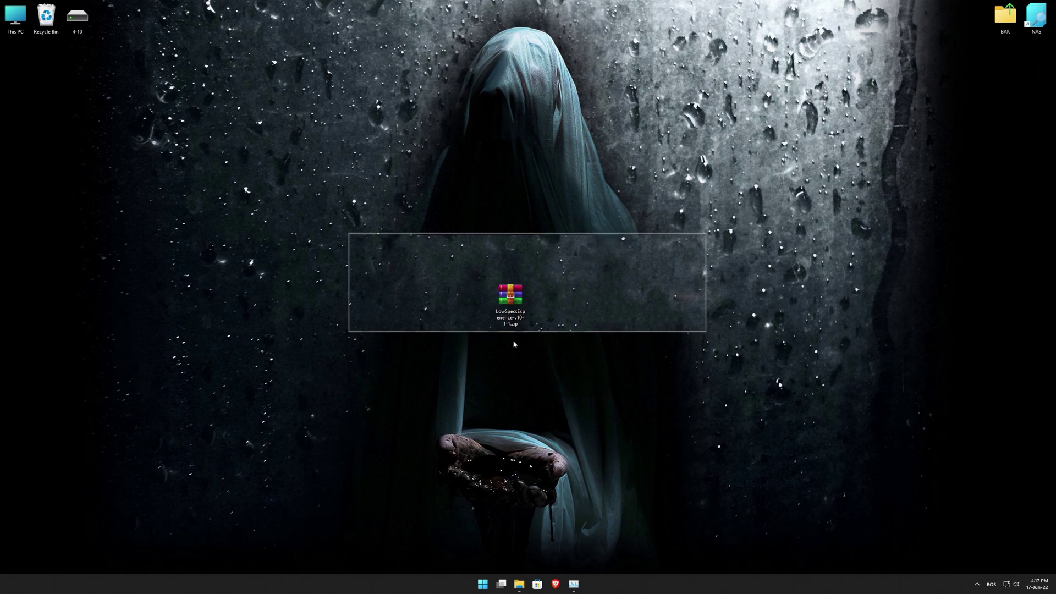
Step: Extract the Low Specs Experience zip archive onto the desktop
right_click(510, 304)
left_click(549, 377)
right_click(511, 296)
left_click(578, 215)
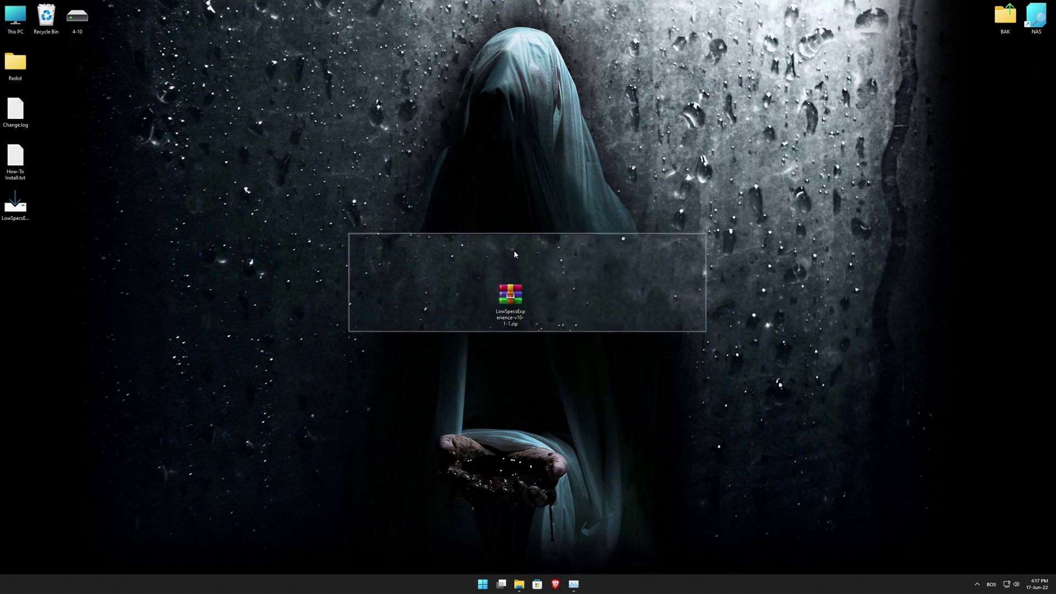
Step: Run the setup installer, accept the license, and complete the Low Specs Experience installation
double_click(15, 206)
left_click(427, 345)
left_click(604, 373)
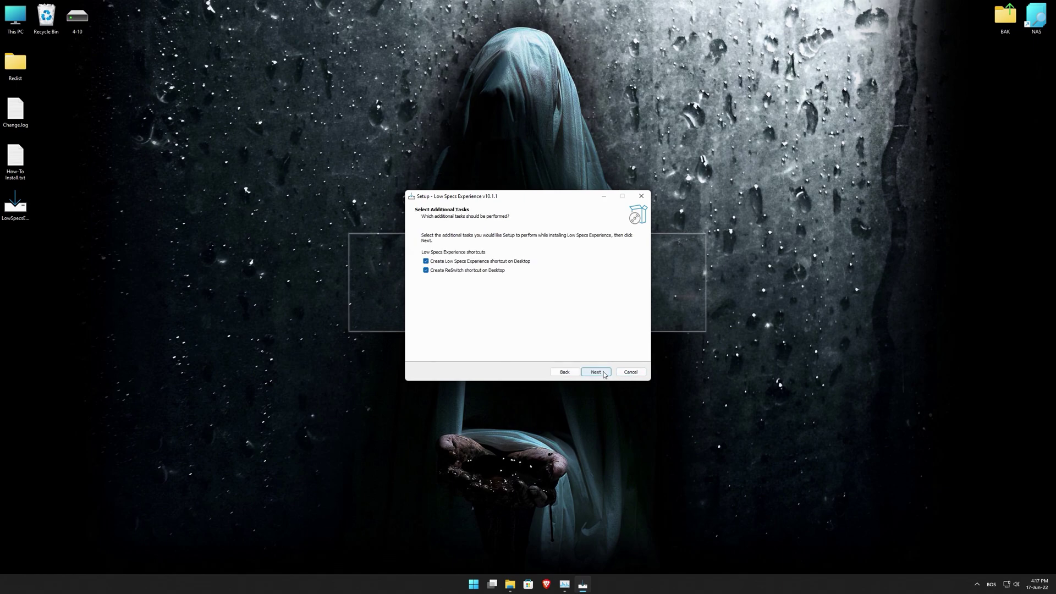
left_click(600, 372)
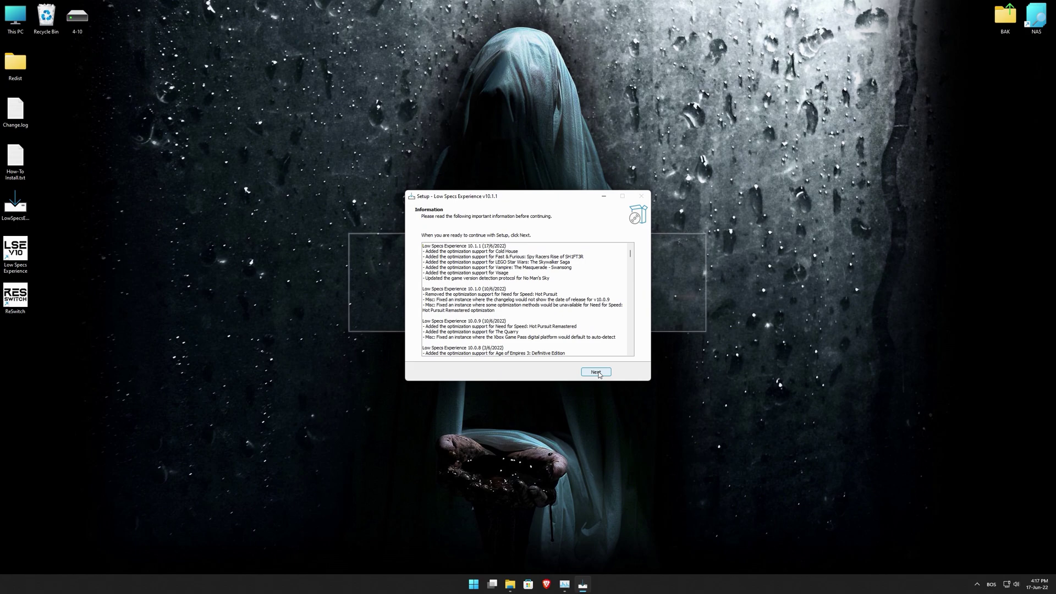
left_click(596, 372)
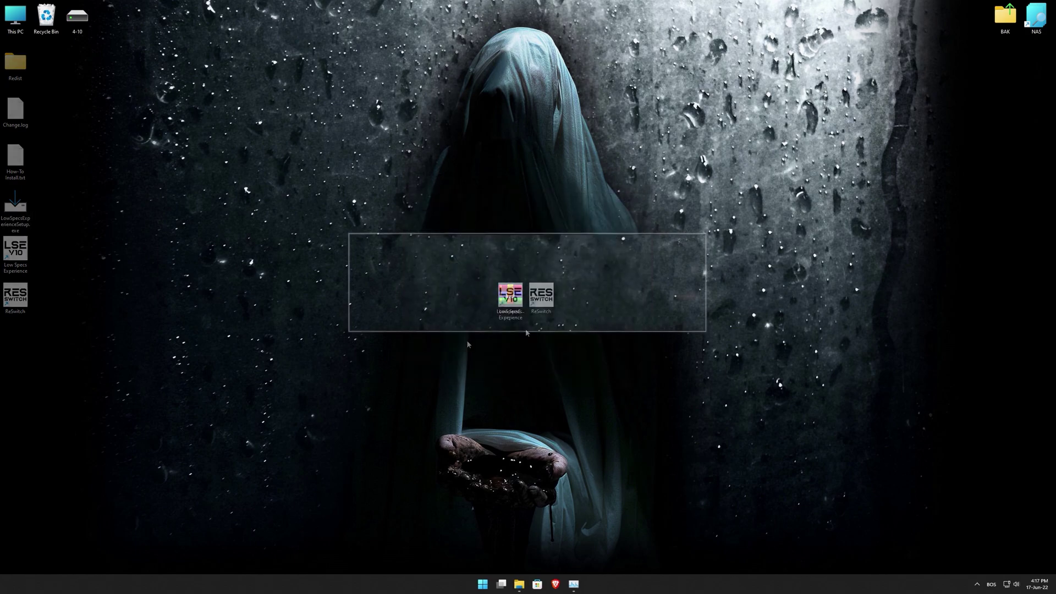
Step: Launch the app, pick Visage in the Optimization Catalog, and load its optimization package
double_click(514, 299)
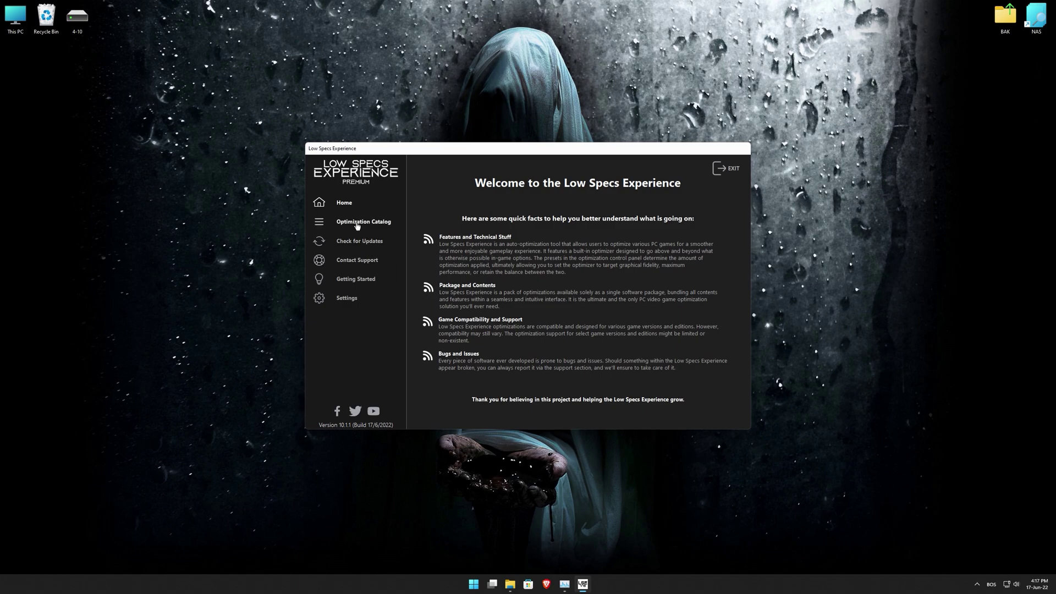
left_click(358, 223)
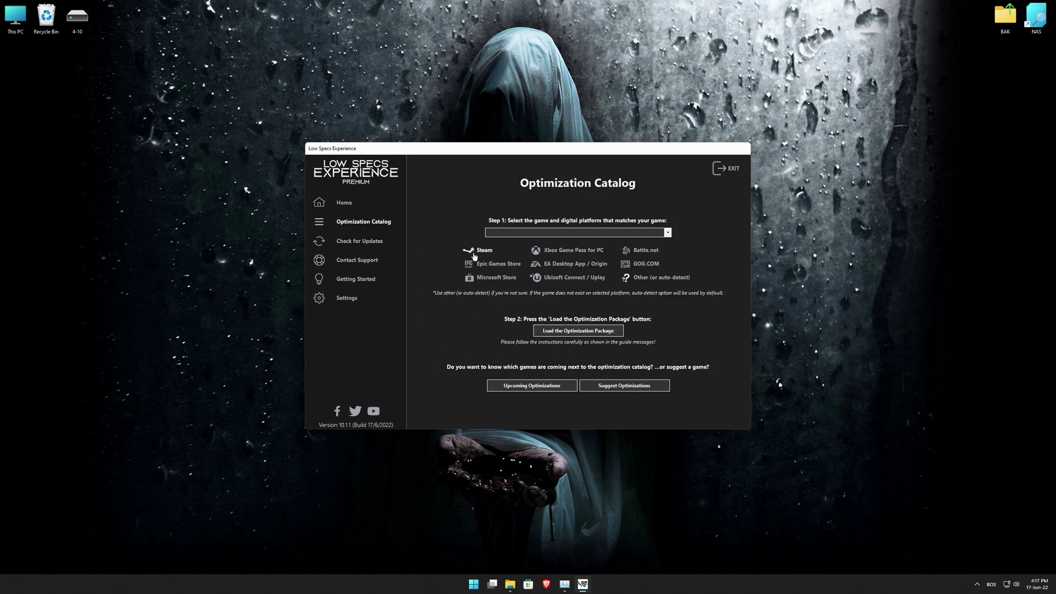
left_click(654, 233)
scroll(577, 279, "down", 15)
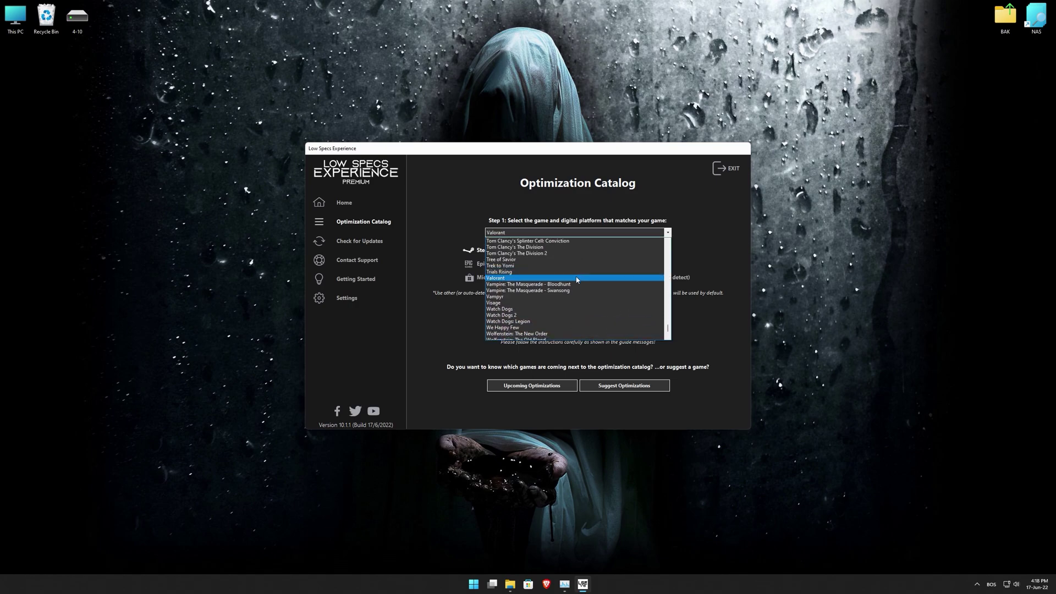
left_click(517, 303)
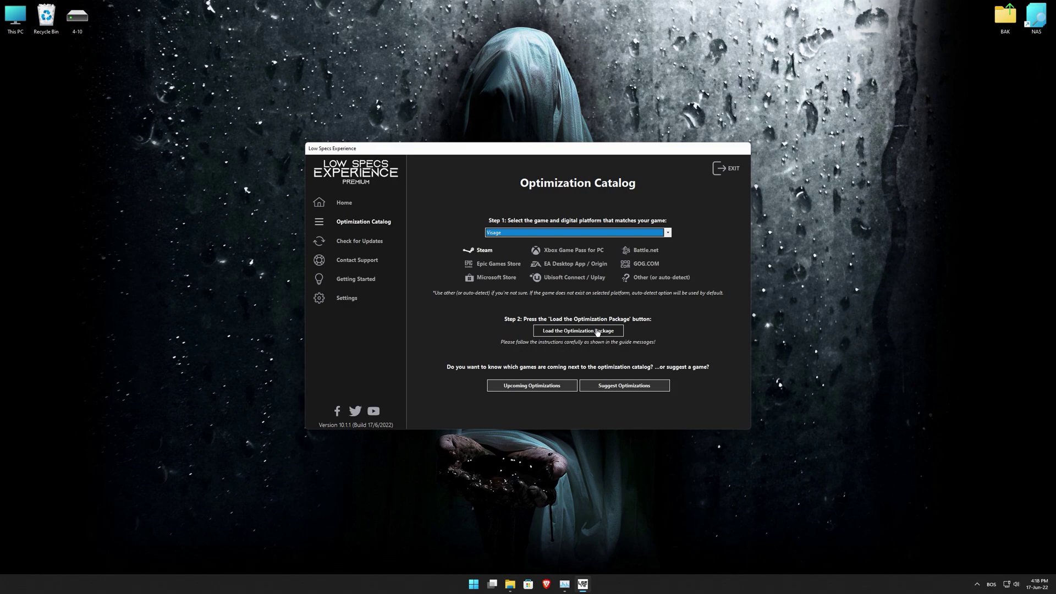
left_click(598, 332)
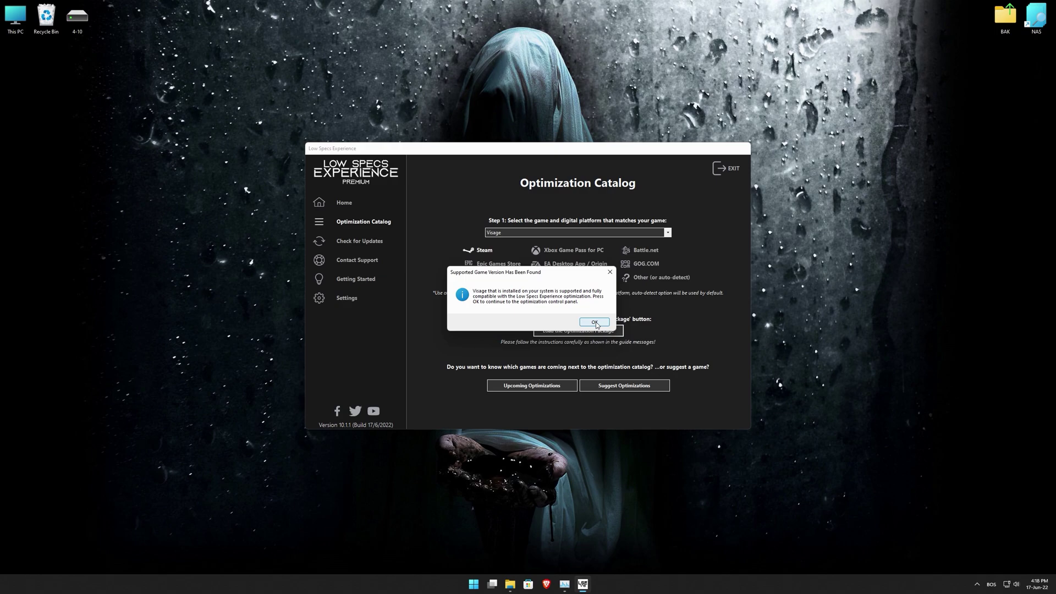
Step: Execute the Potato-Low optimization on Visage at 2560 x 1440 [16/9] resolution
left_click(597, 325)
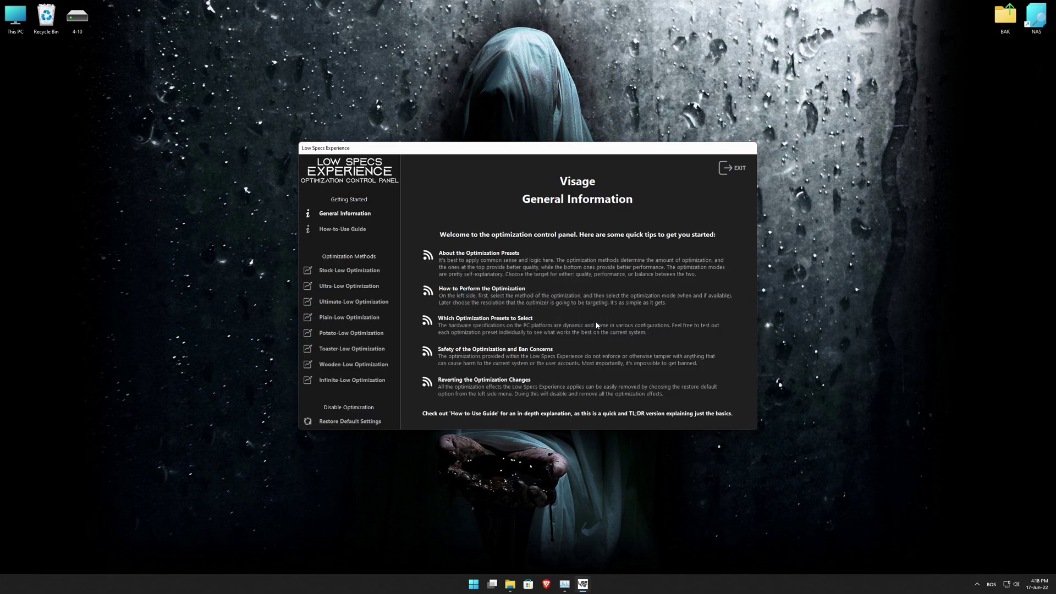
left_click(355, 332)
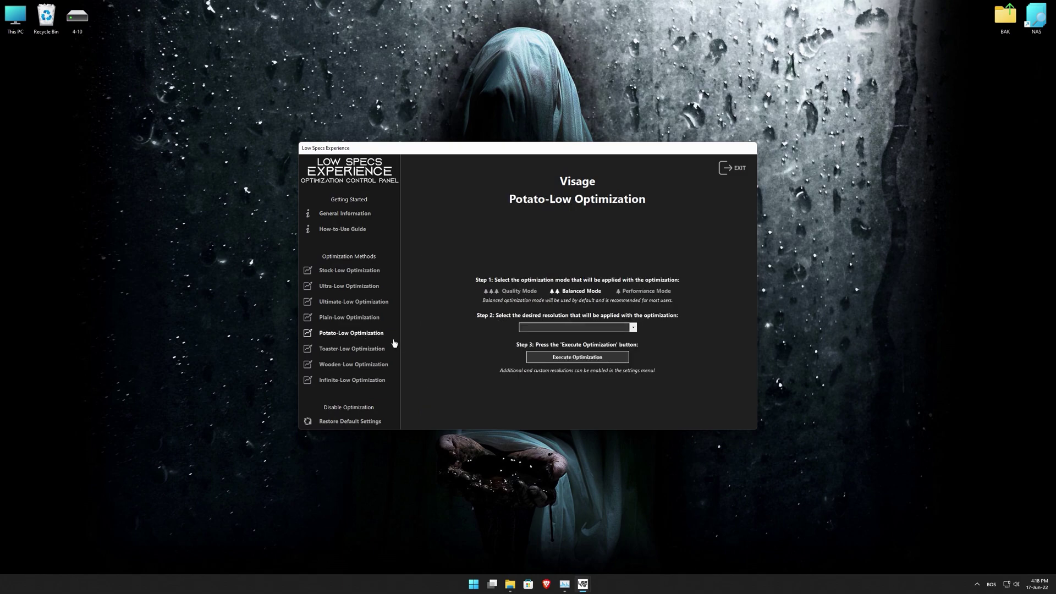
left_click(578, 328)
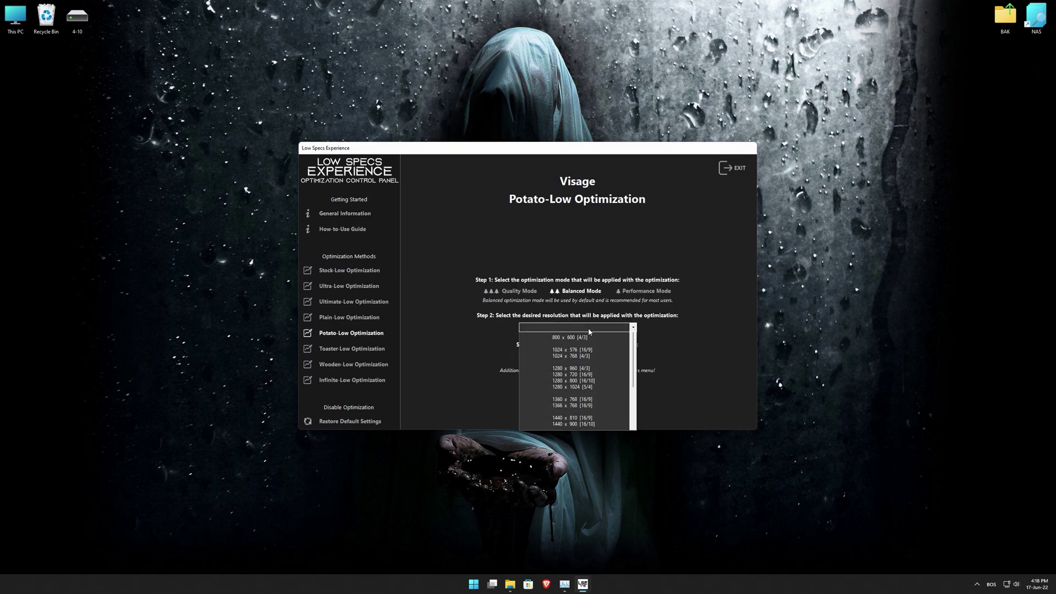
left_click(571, 424)
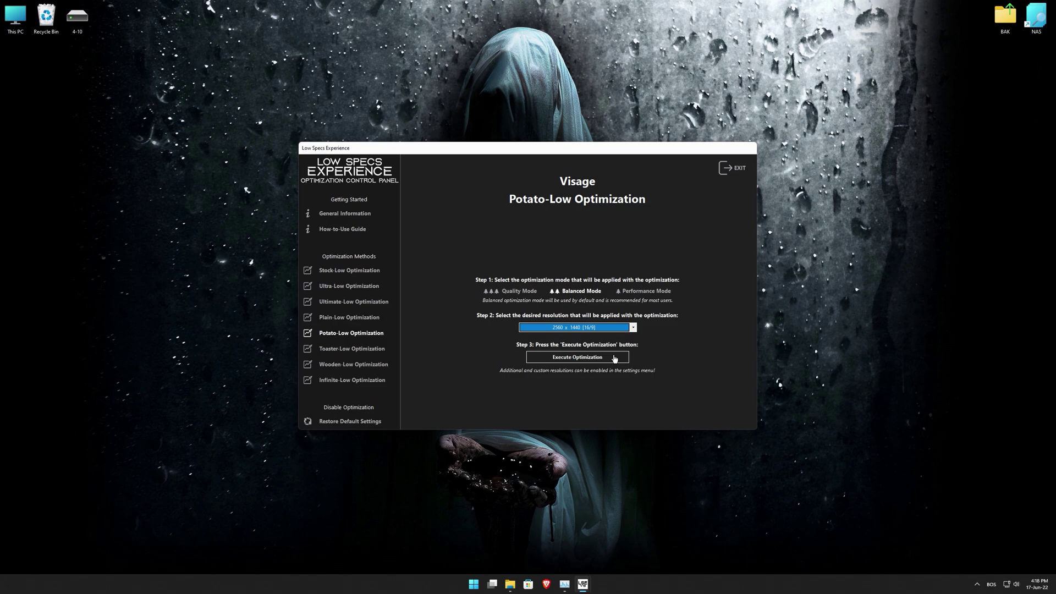
left_click(615, 358)
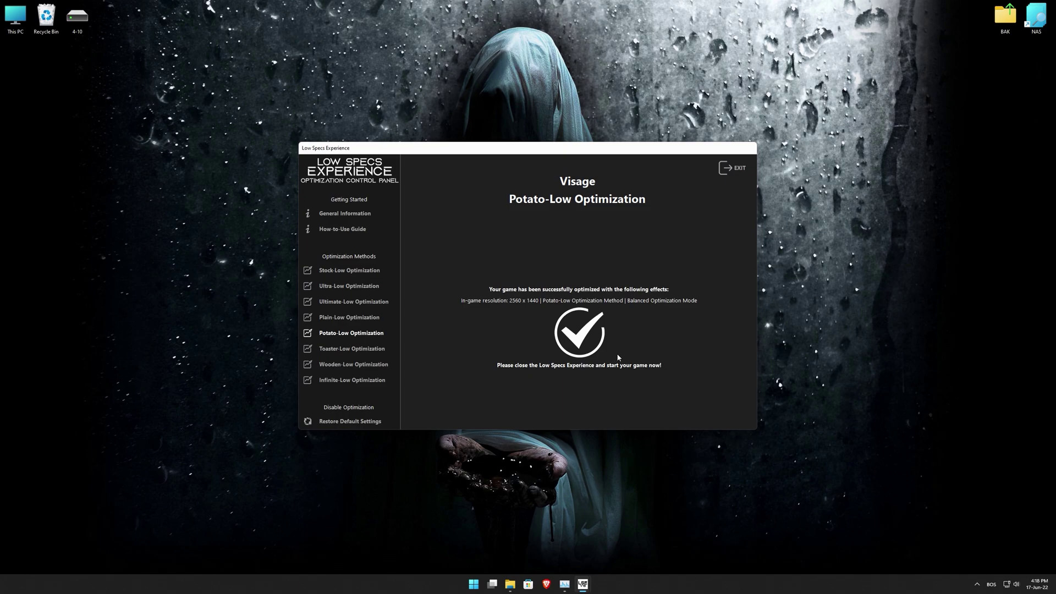
Step: Restore Visage's default settings, removing the applied optimization
left_click(363, 422)
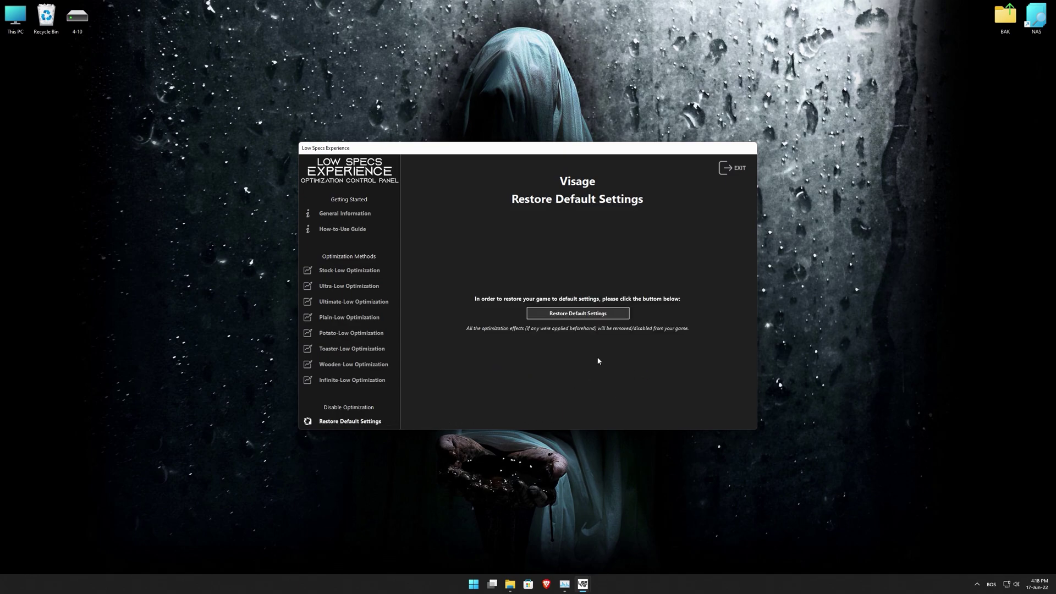
left_click(607, 318)
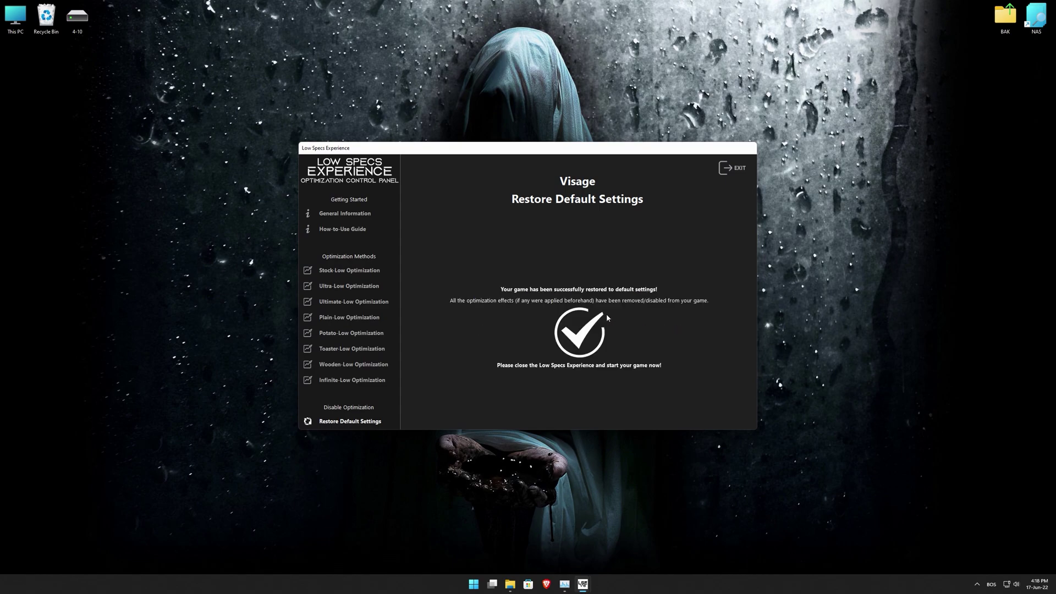